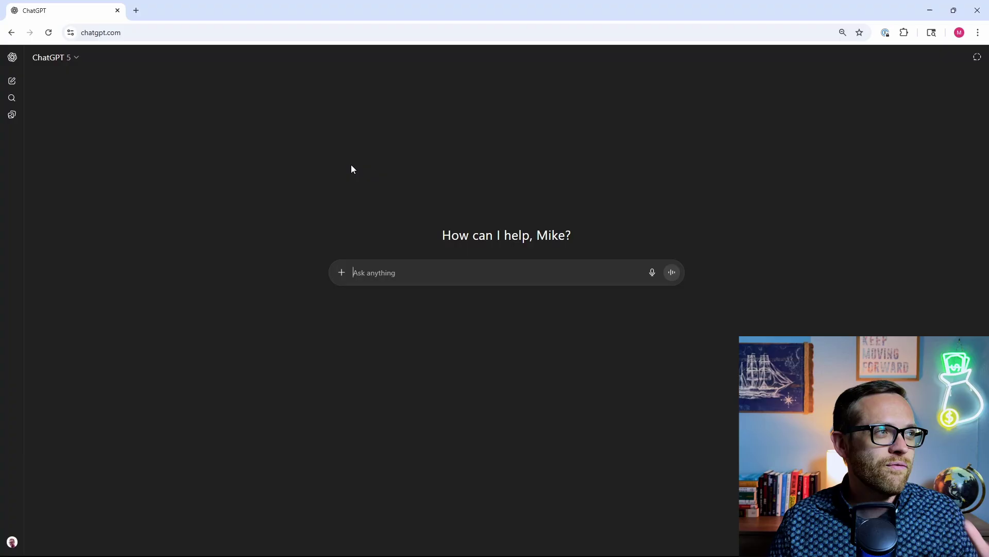
- Look over the model list without changing it, then show the + menu's More tools submenu
left_click(76, 58)
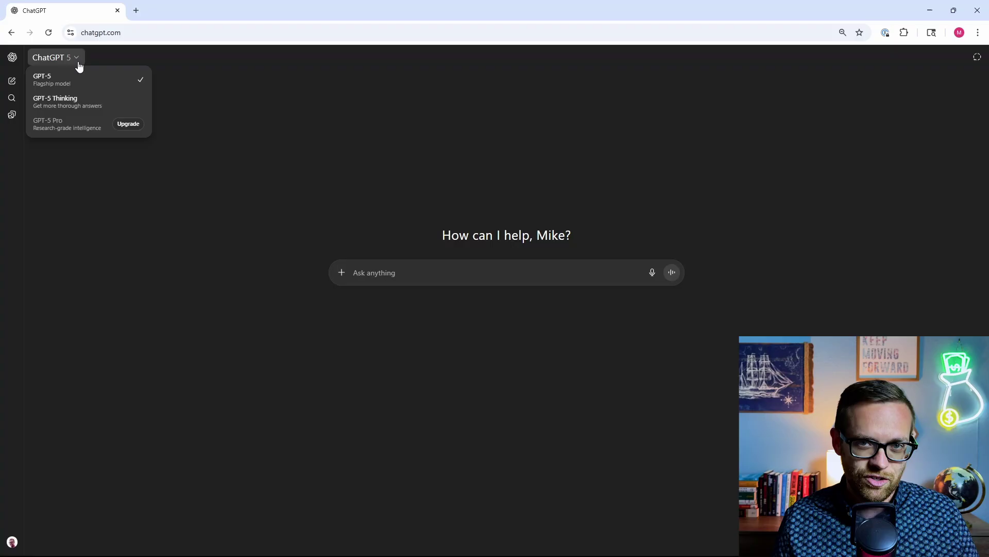
left_click(320, 247)
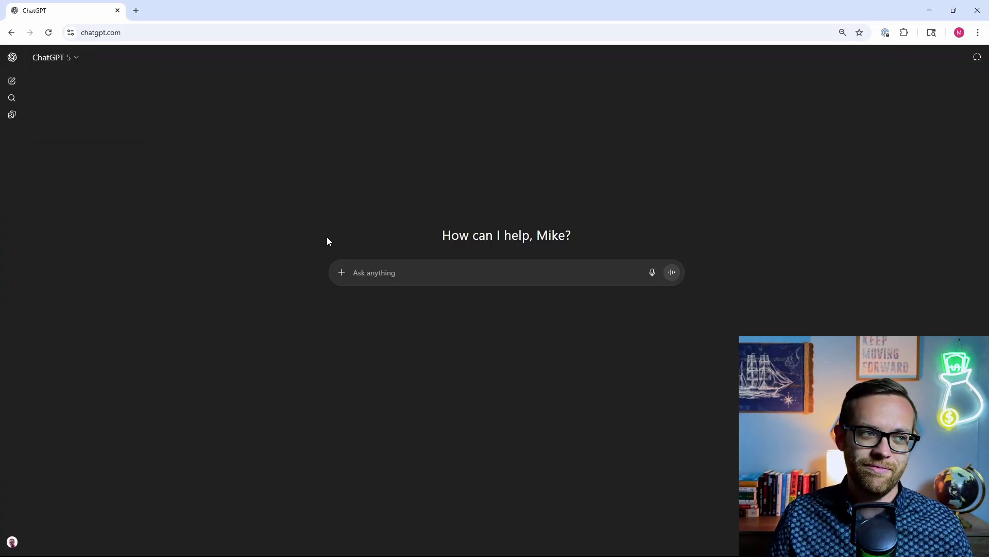
left_click(341, 274)
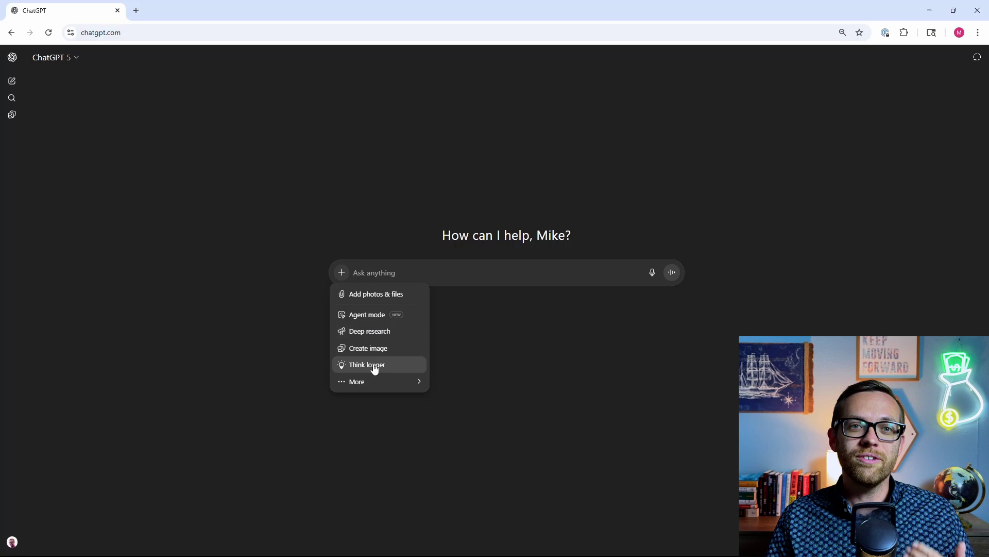
mouse_move(380, 381)
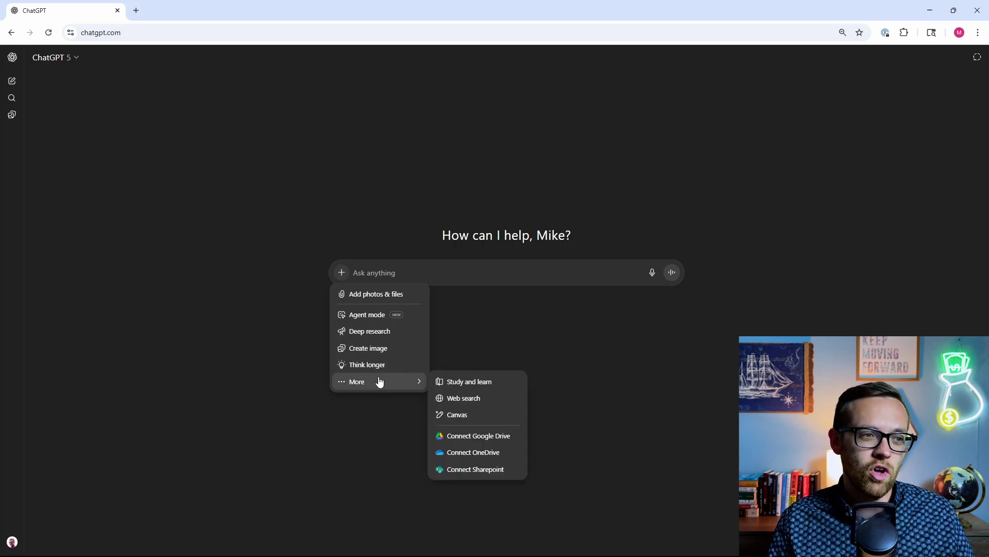
- In Study and learn mode, ask to learn debits and credits, noting two forgotten accounting courses
left_click(484, 385)
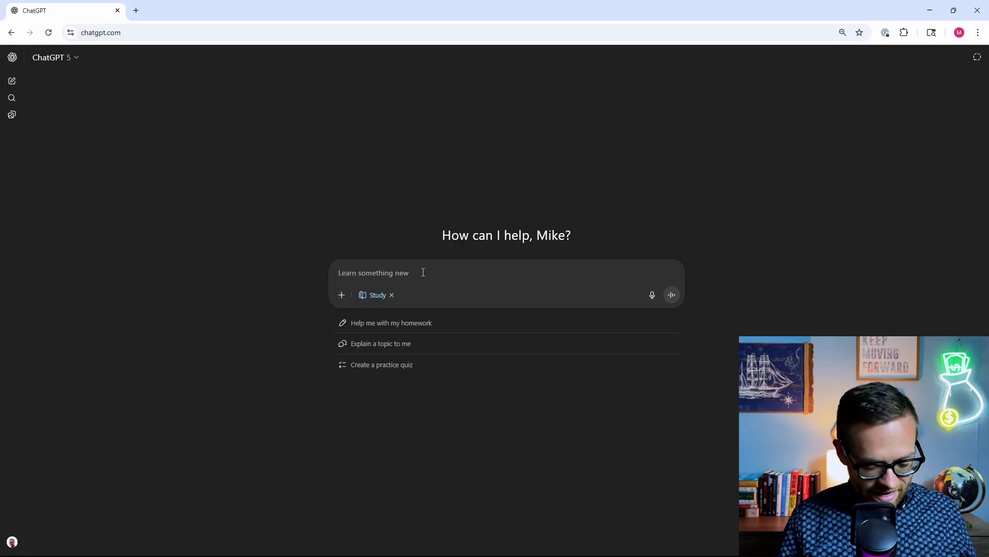
type("Help me ")
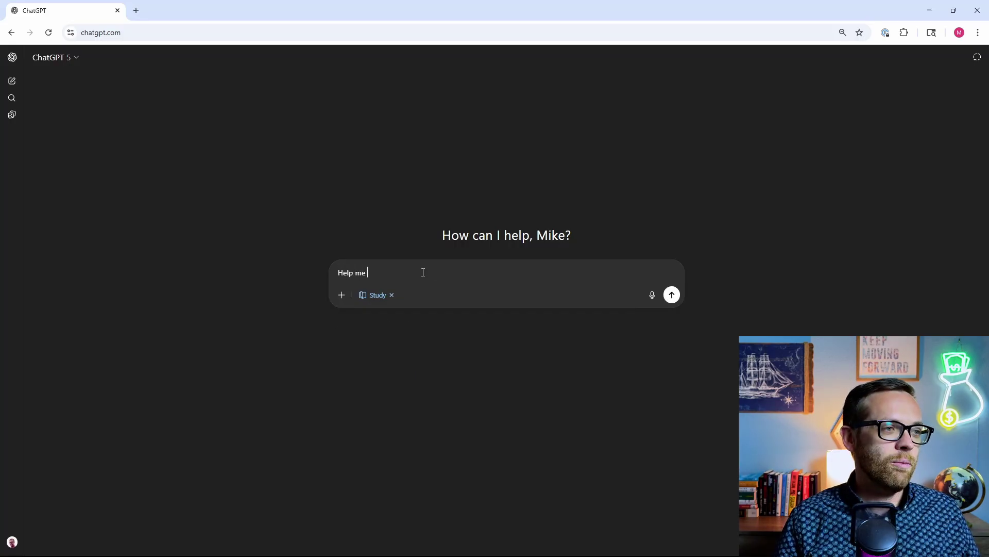
type("learn debits and credit")
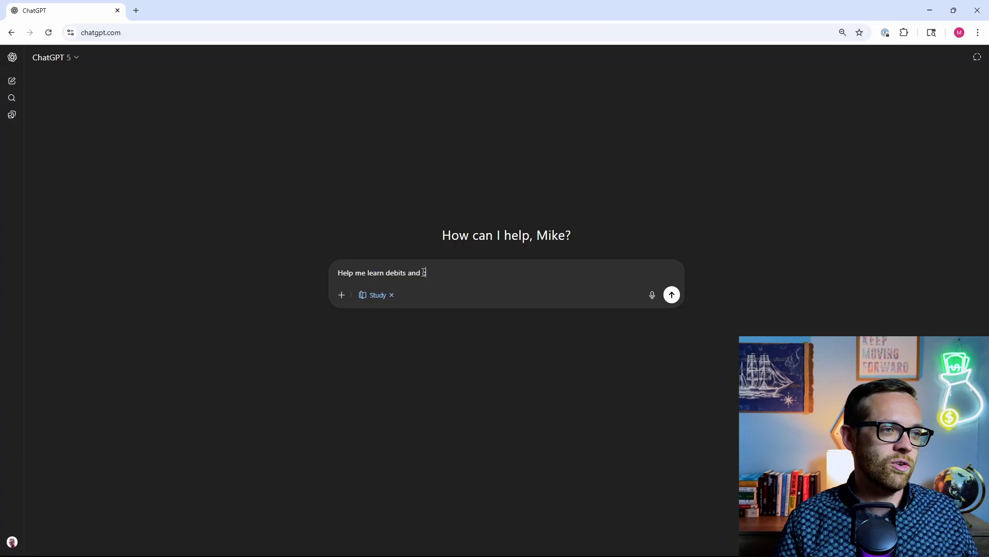
type("s")
key("Return")
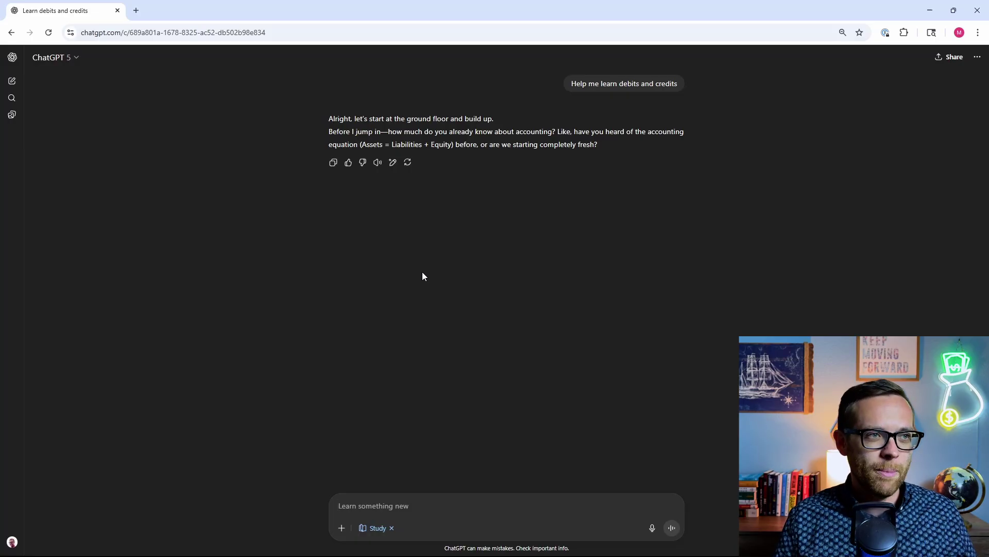
type("I ha")
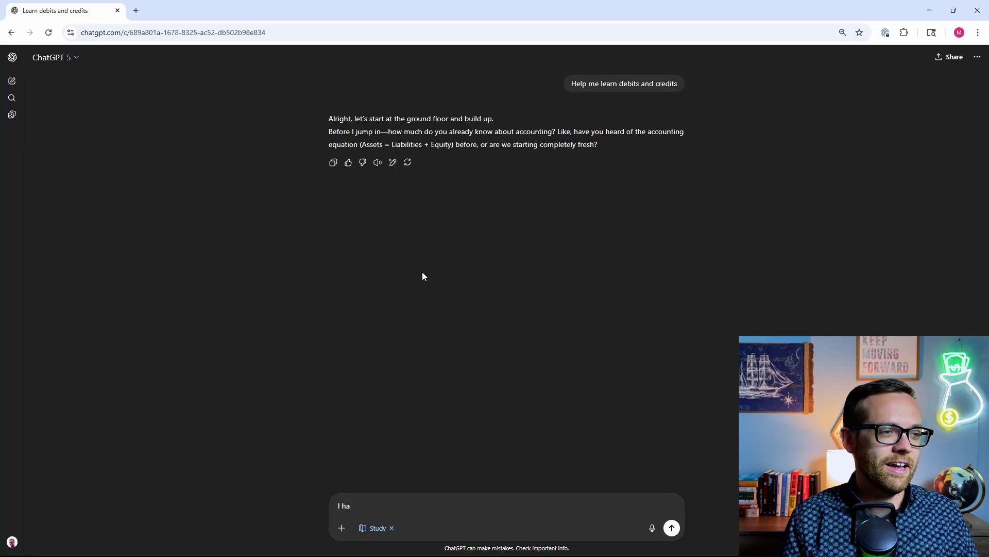
type("ve taken two a")
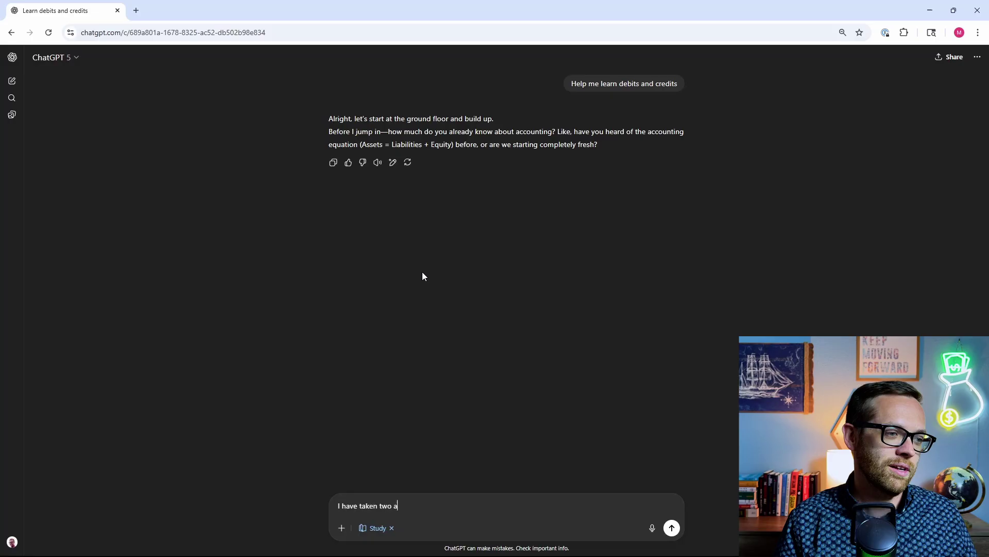
type("ccounting cours")
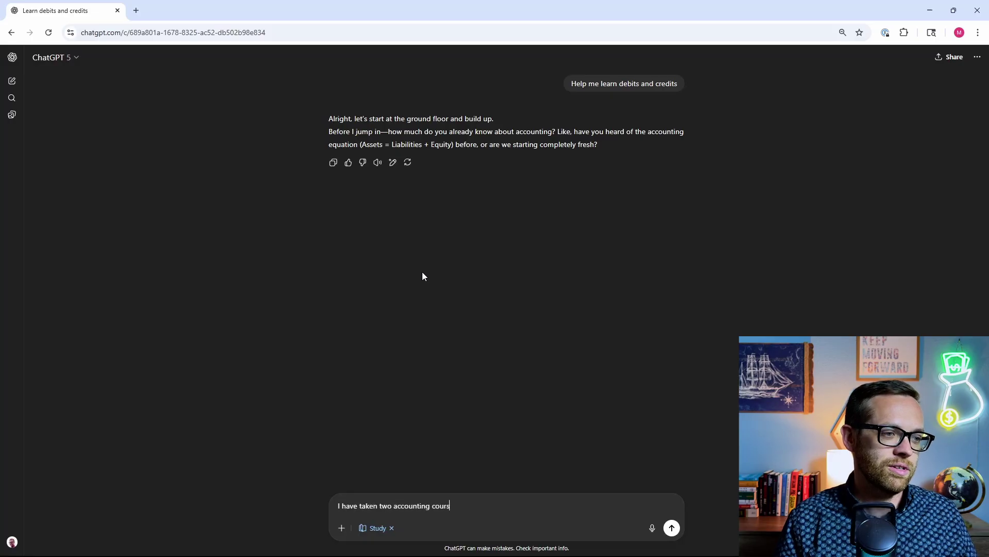
type("es on the basics")
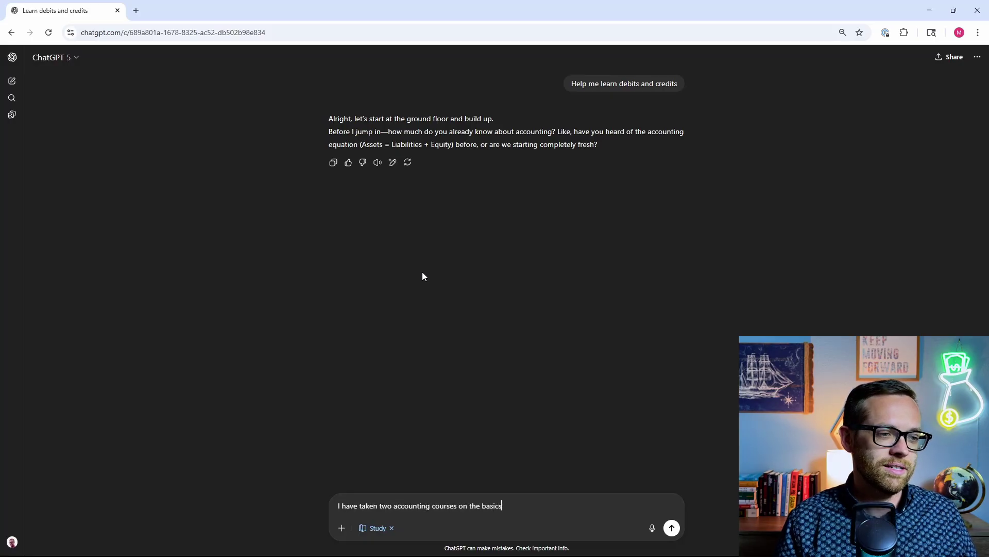
type(", but I forgot")
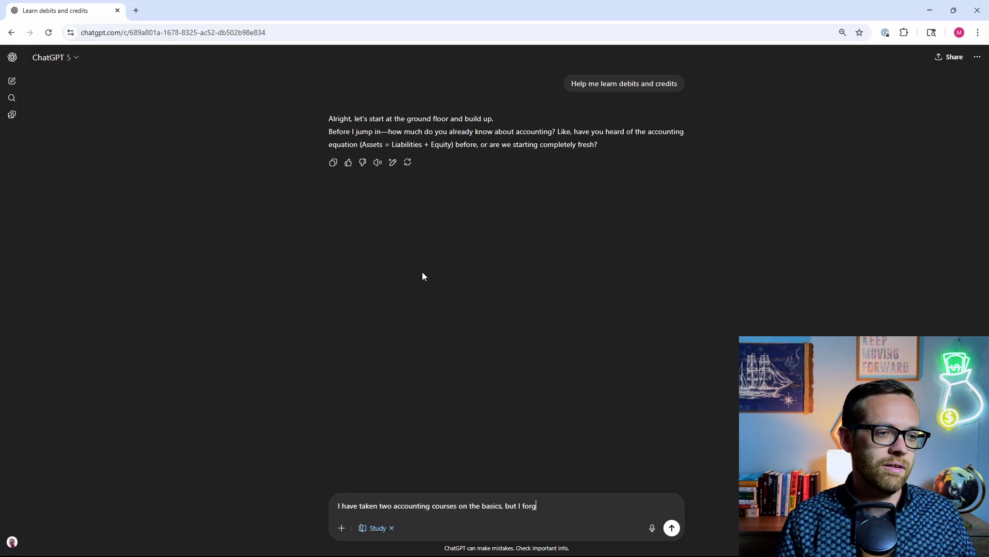
key("Return")
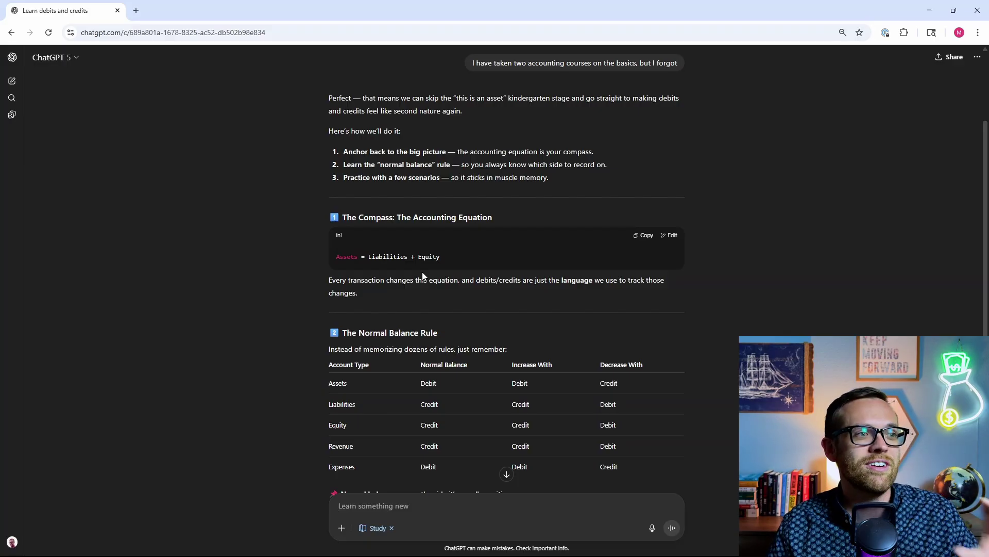
- Scroll down through the normal-balance lesson reply
scroll(423, 275, "down", 2)
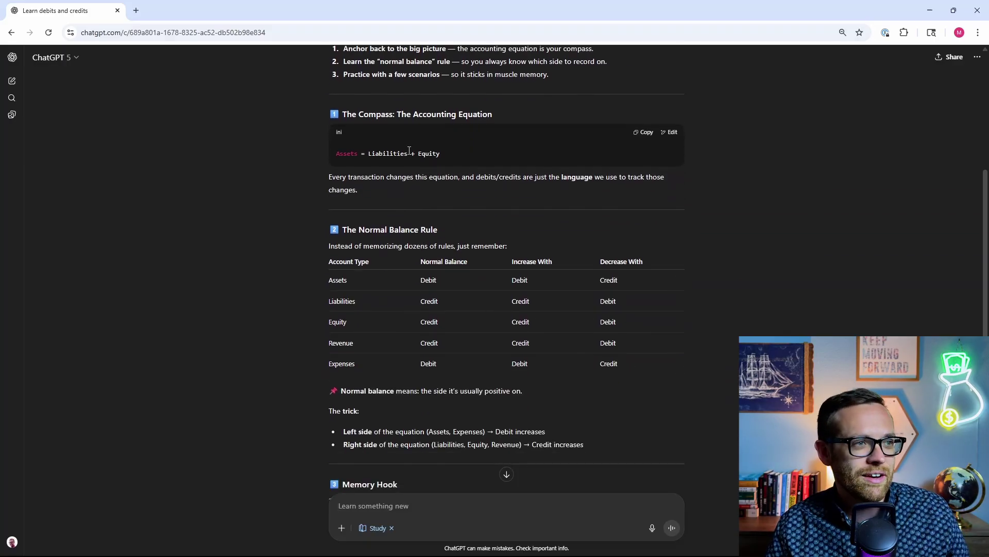
scroll(339, 223, "down", 2)
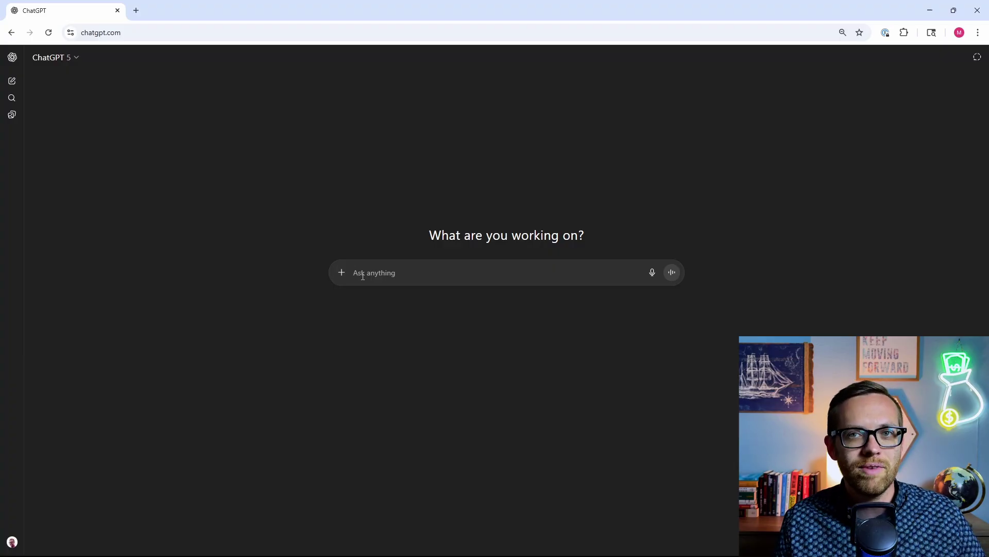
- Attach F9 Finance Coffee Shop_Financials.xlsx from the computer to a new message
left_click(342, 272)
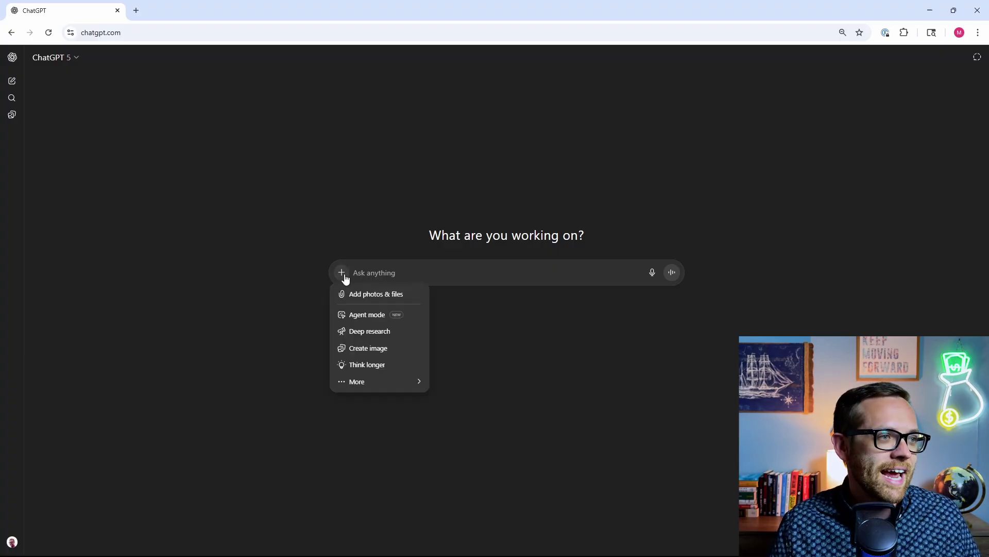
left_click(356, 294)
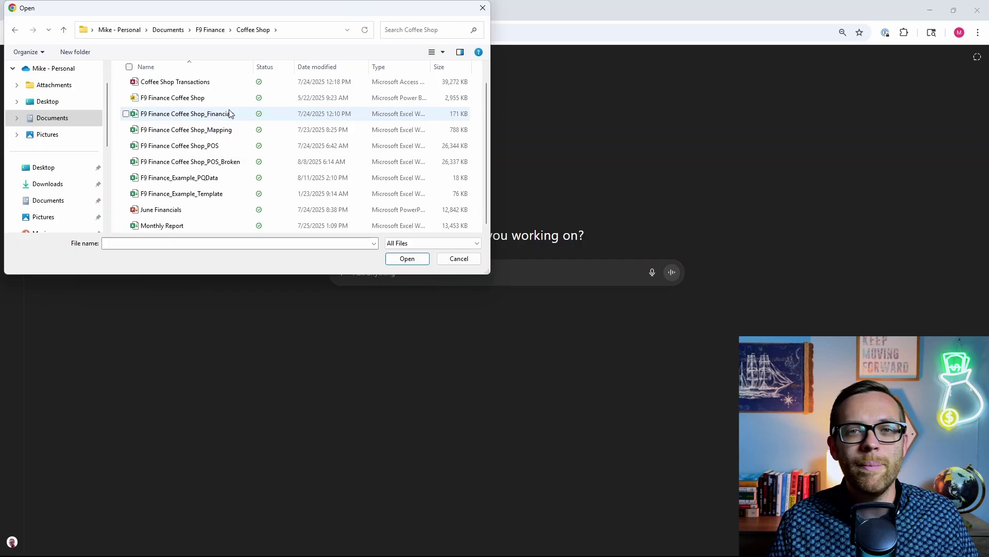
left_click(231, 113)
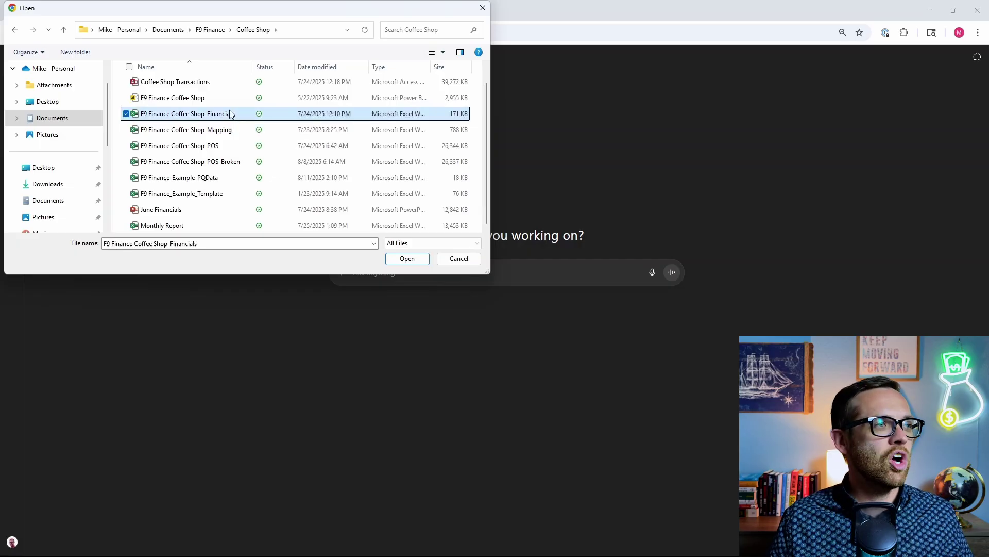
left_click(401, 259)
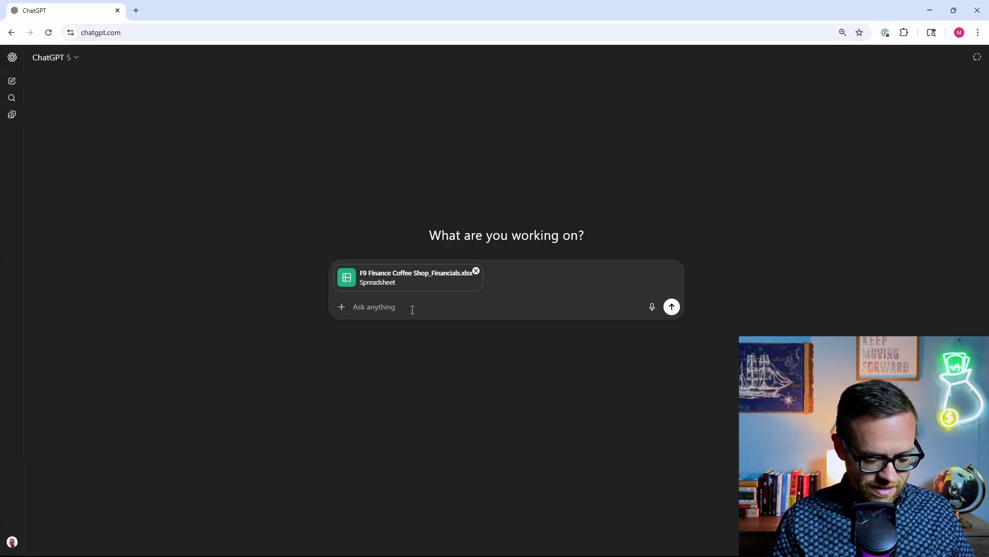
- Send a four-line prompt asking ChatGPT to review the financials, forecast 6 months, and chart it
type("Review the at")
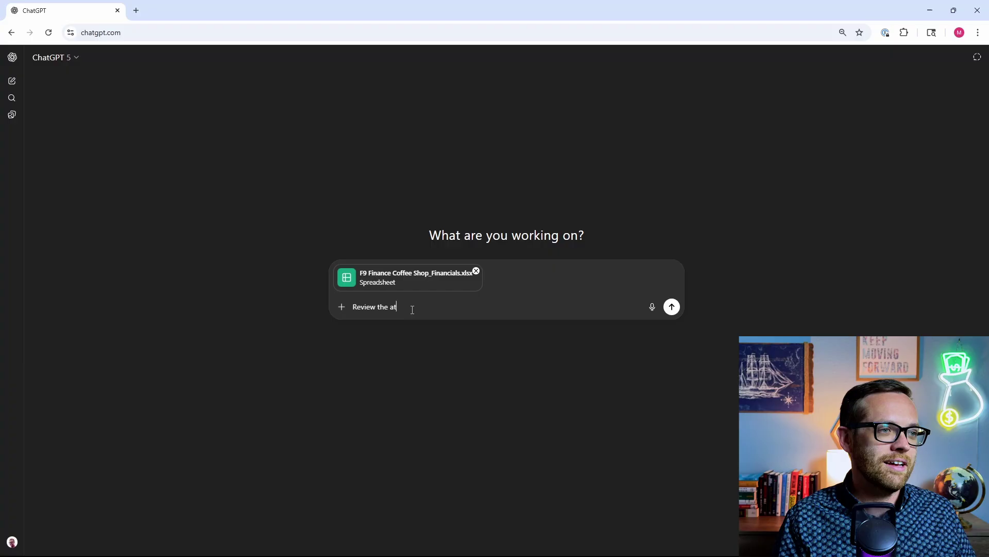
type("tached financial")
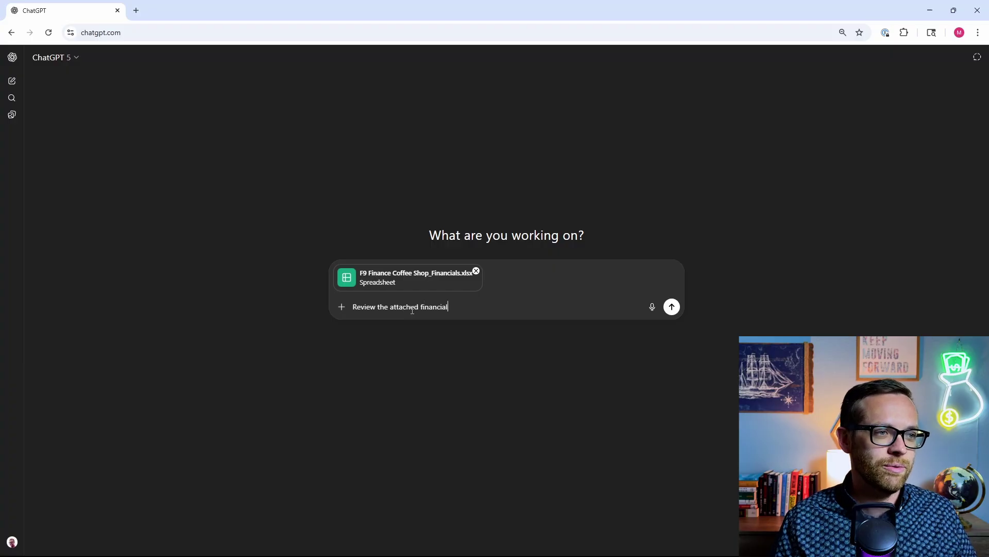
type("s")
key("shift+Return")
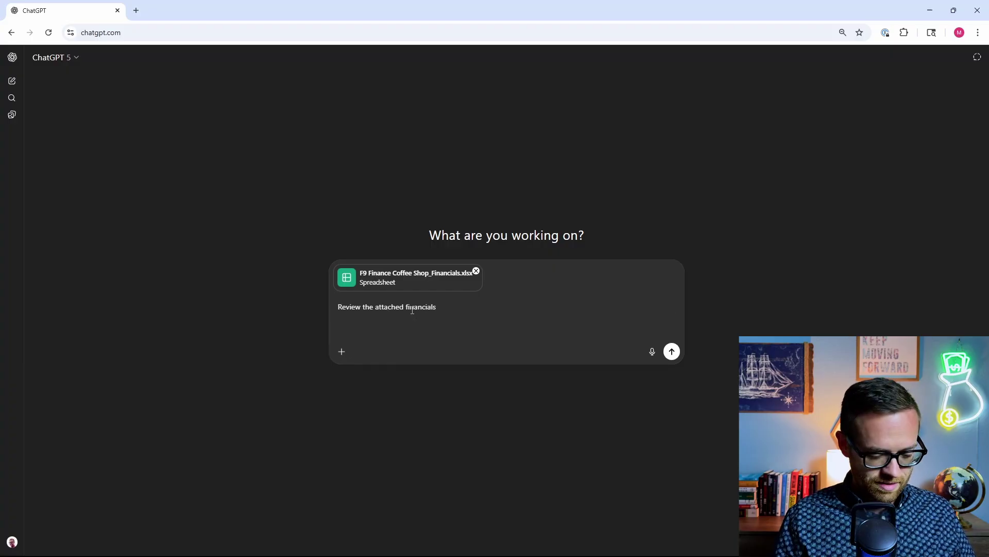
type("Based ")
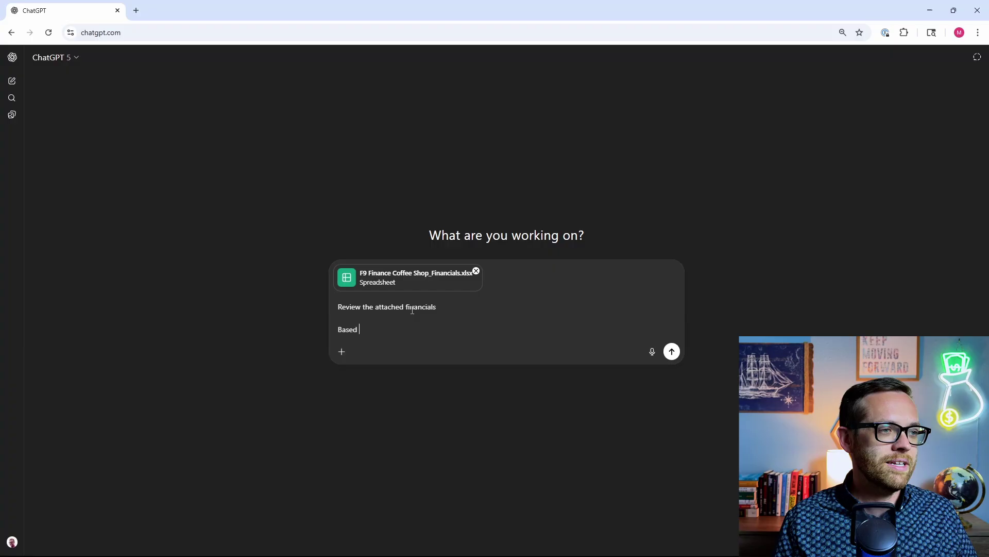
type("on what you see, ")
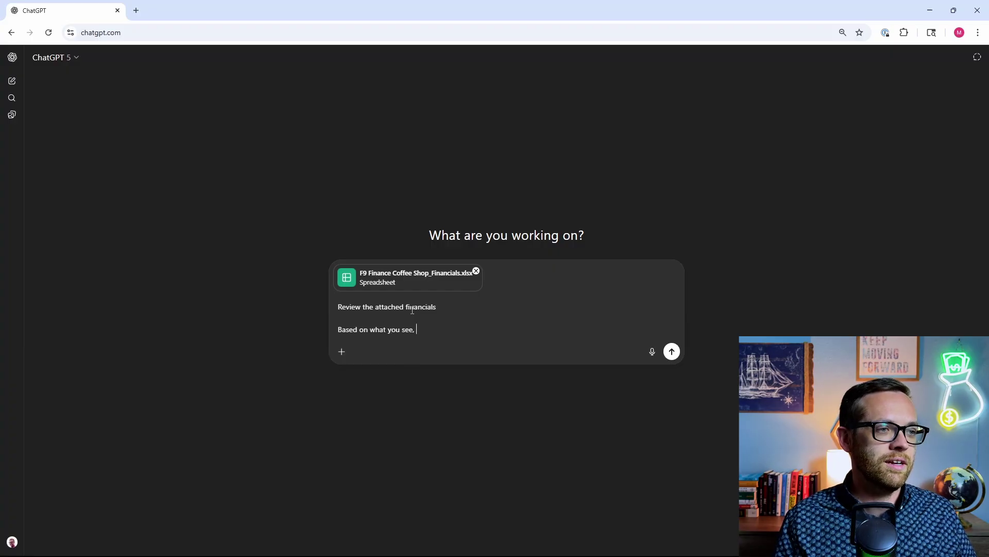
type("pick the best ")
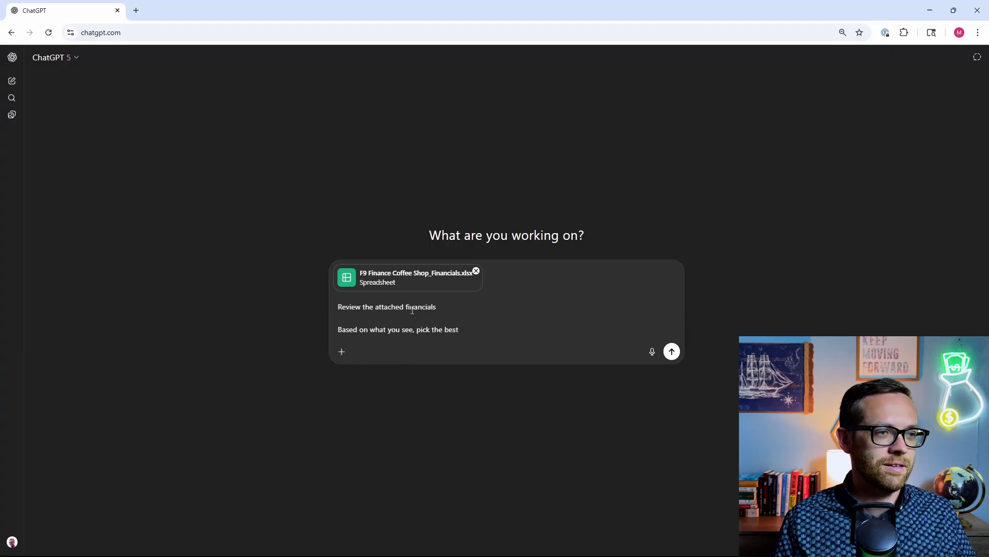
type("available m")
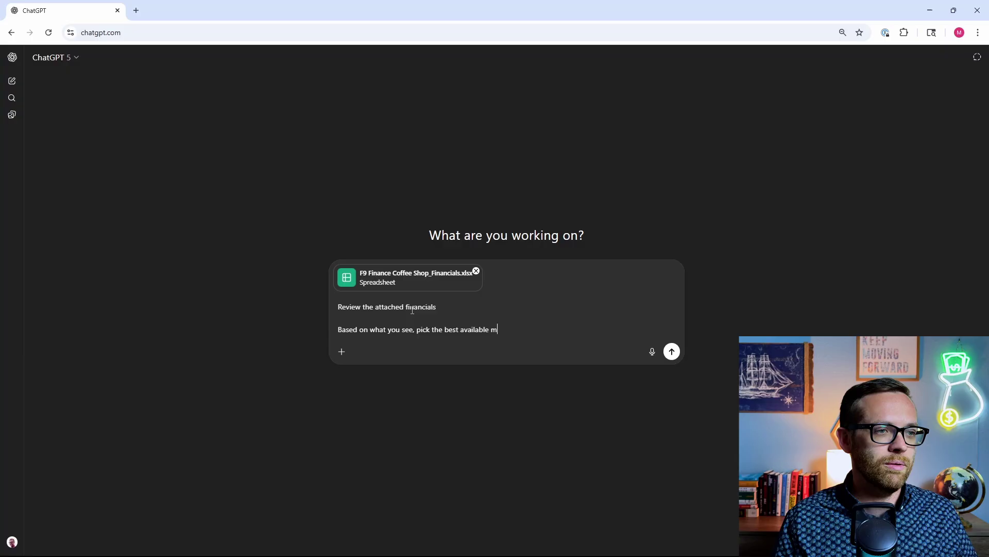
type("ethod to forecast")
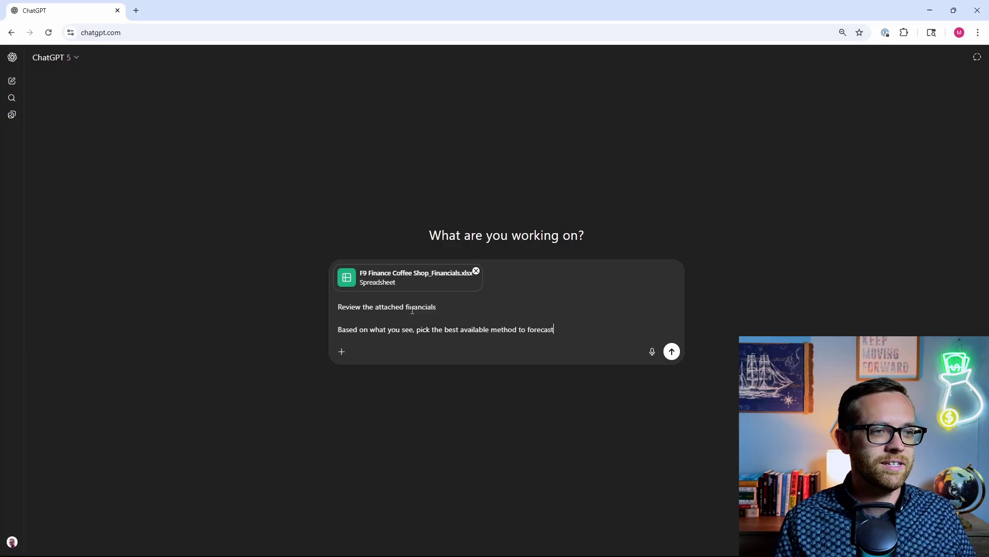
type(" out the next ")
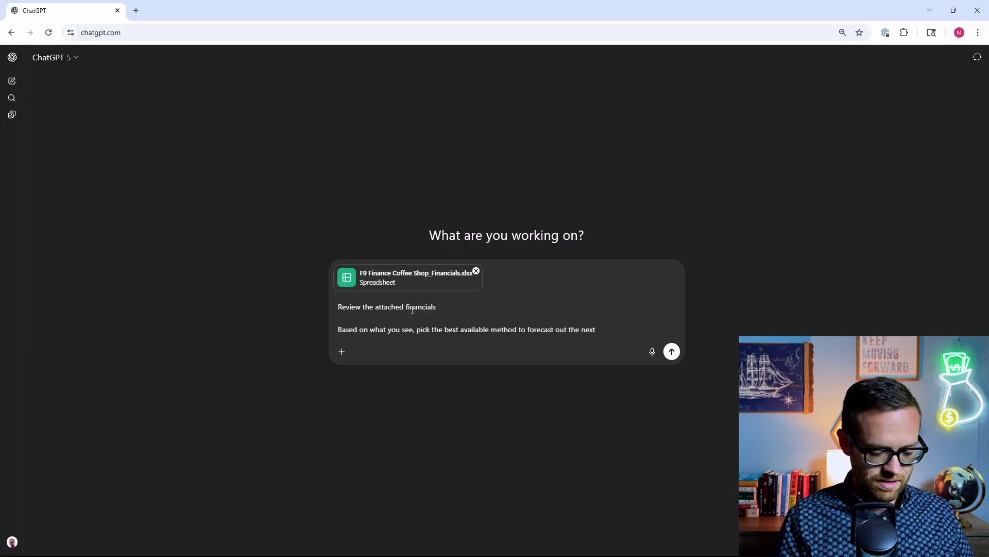
type("6 months")
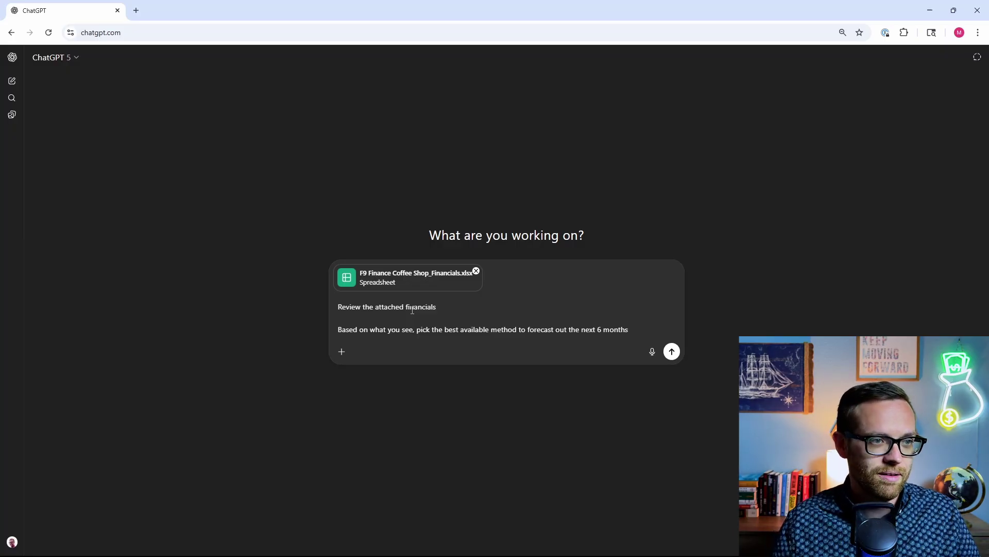
key("shift+Return")
key("shift+Return")
type("Gen")
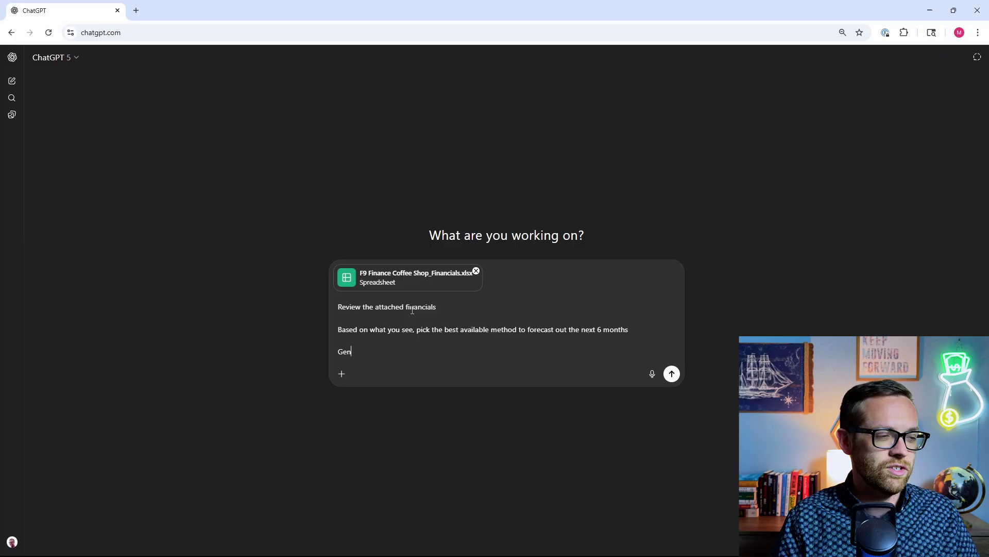
type("erate the forecast")
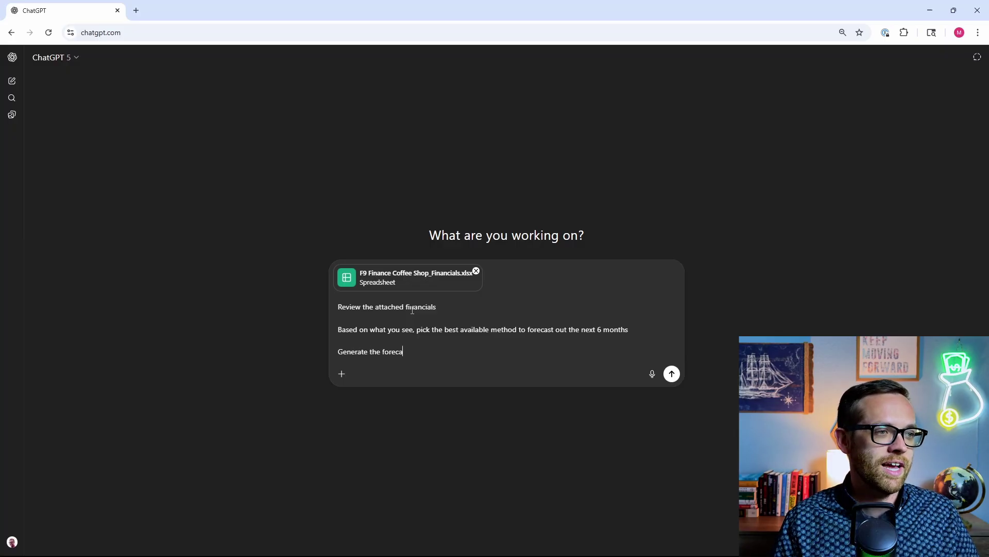
key("shift+Return")
key("shift+Return")
type("Give ")
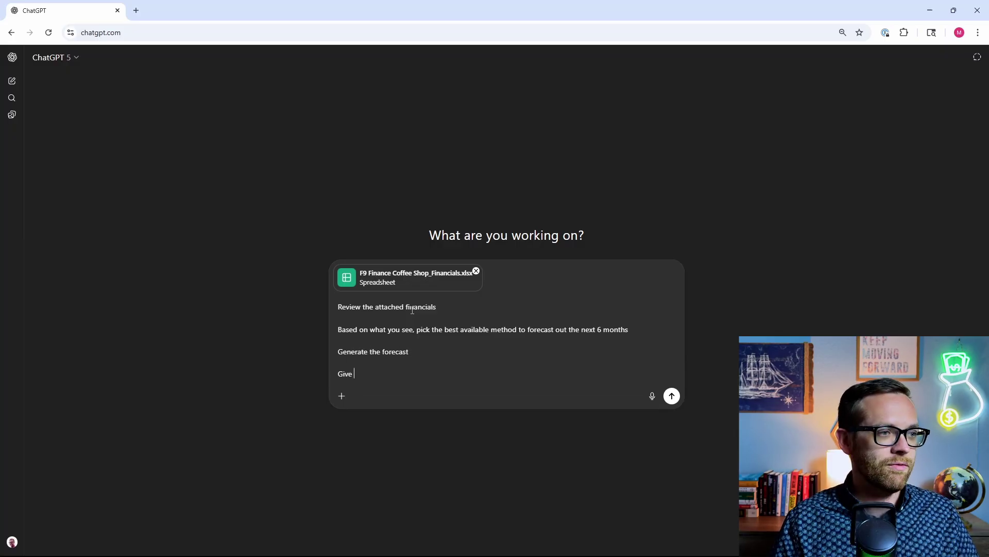
type("me a visual of the forecast")
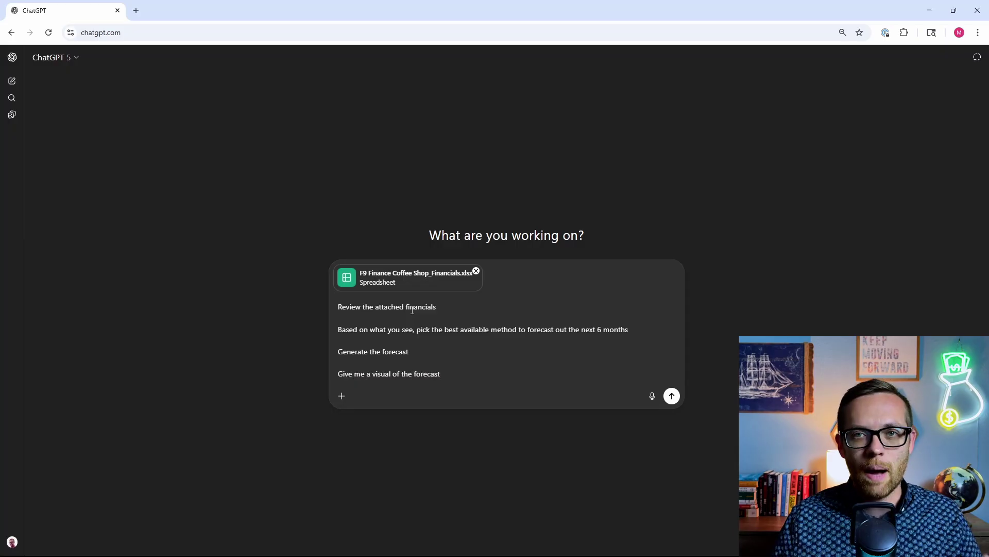
key("Return")
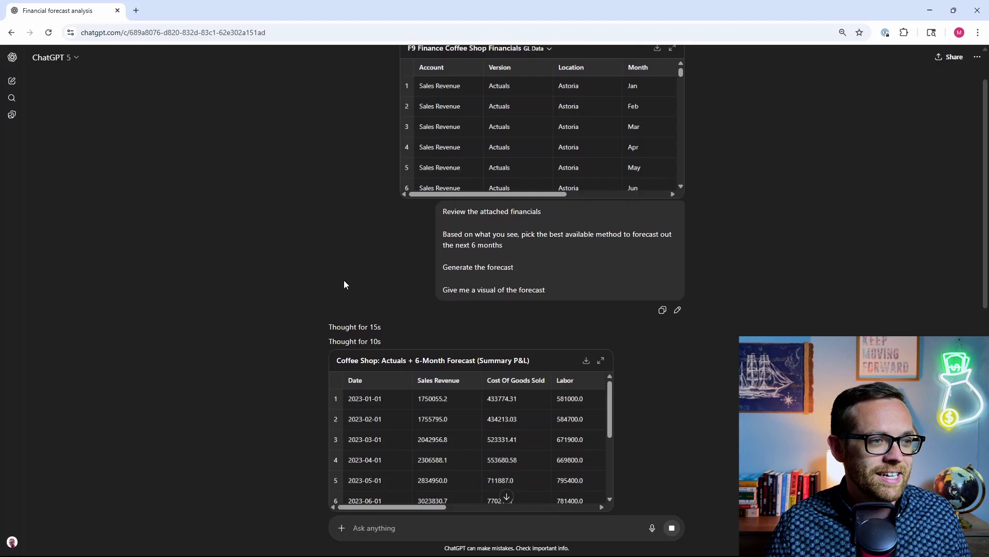
- Scroll the summary P&L table both ways, then past the Sales Revenue and Operating Income charts
scroll(345, 280, "down", 5)
scroll(338, 273, "down", 3)
scroll(306, 270, "down", 1)
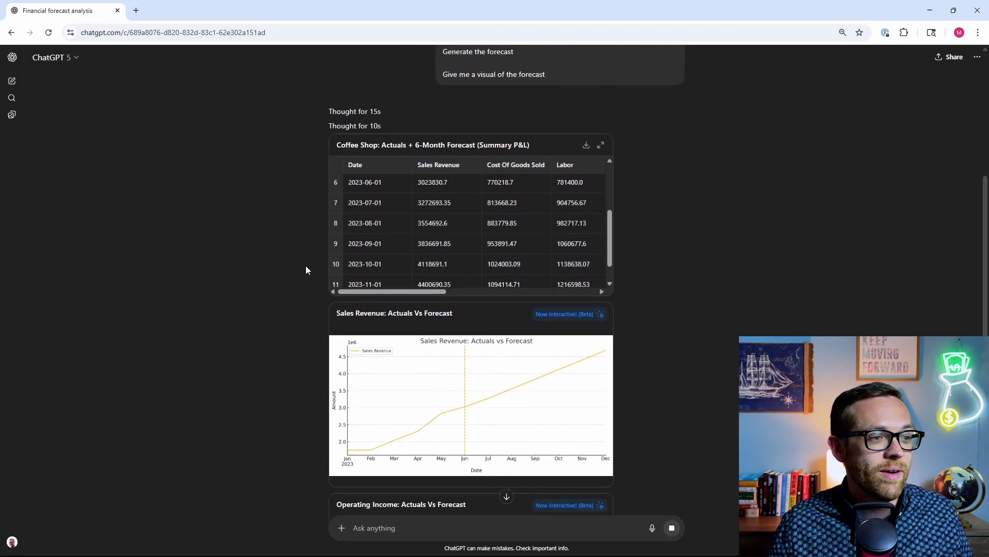
left_click_drag(609, 221, 591, 256)
left_click_drag(412, 292, 610, 311)
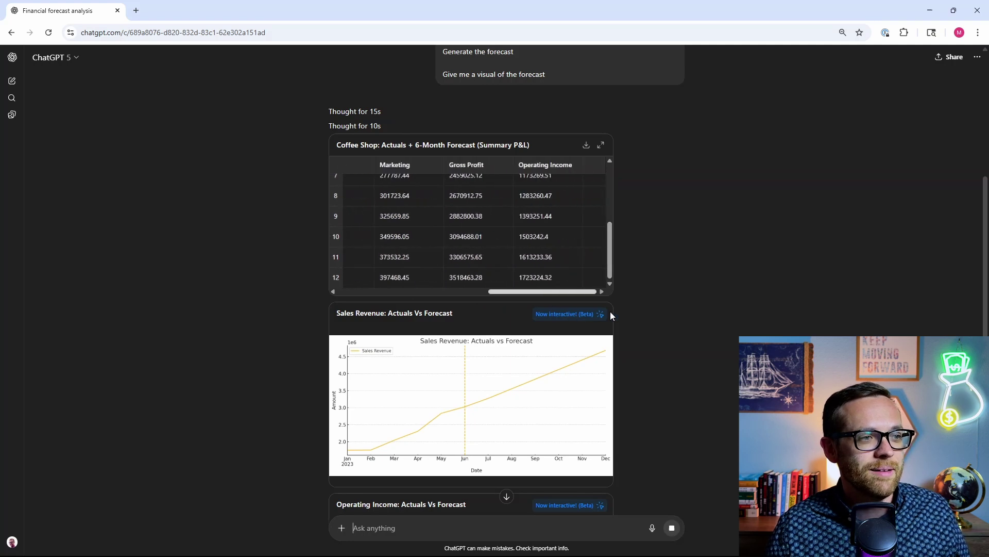
scroll(635, 304, "down", 2)
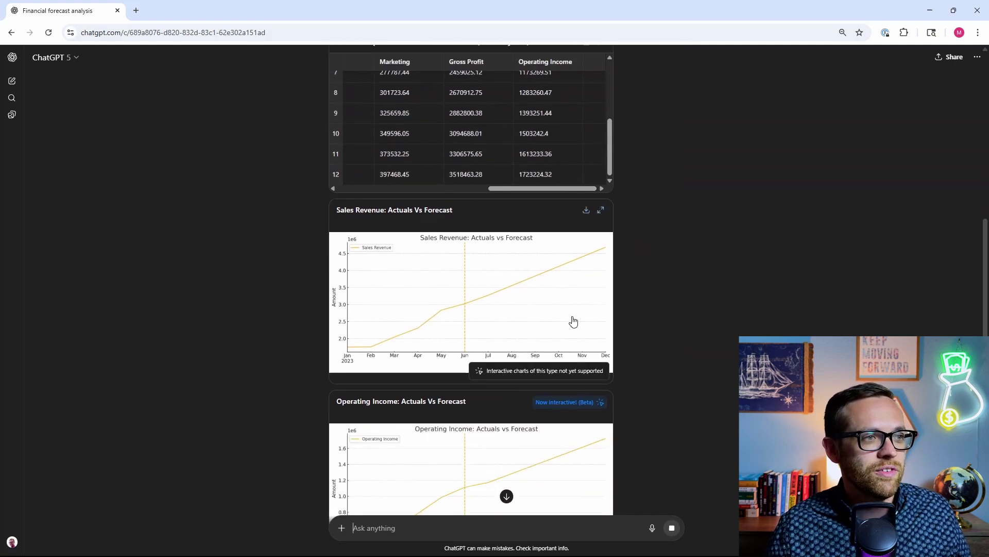
scroll(303, 311, "down", 3)
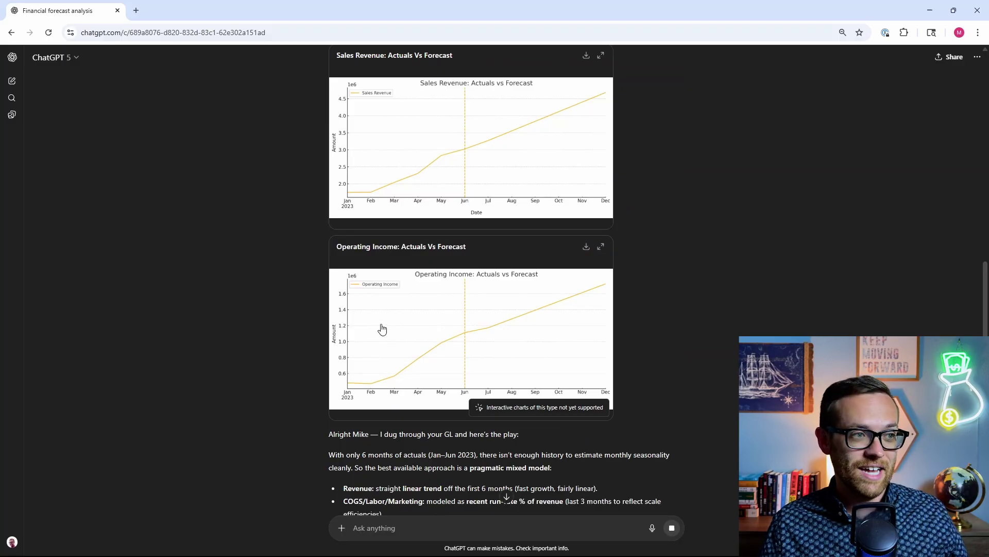
scroll(306, 295, "down", 4)
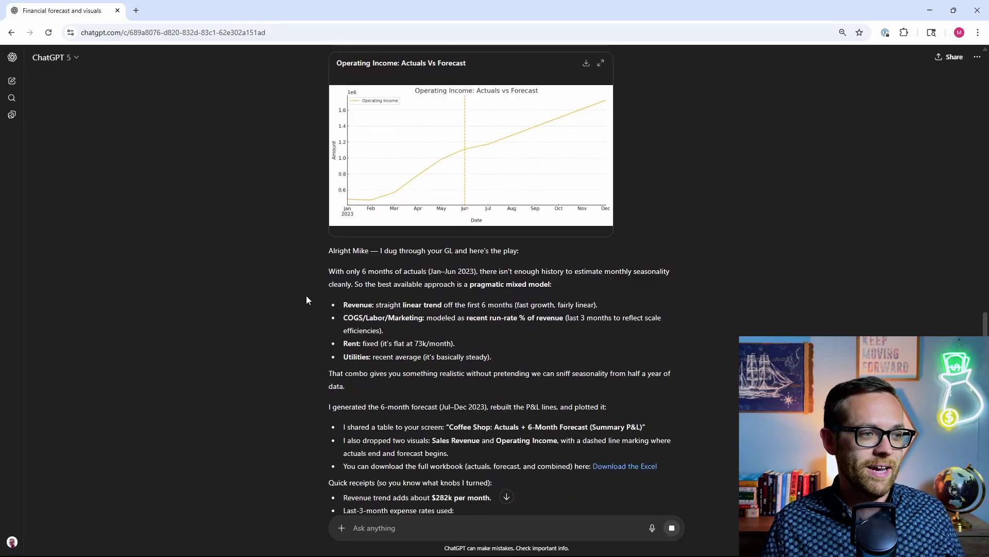
scroll(259, 245, "down", 1)
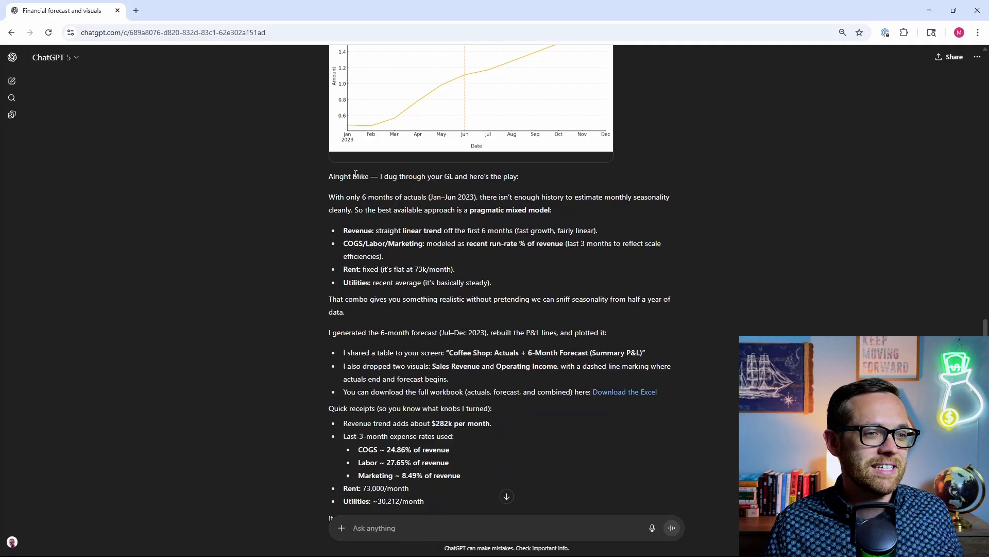
scroll(356, 173, "down", 1)
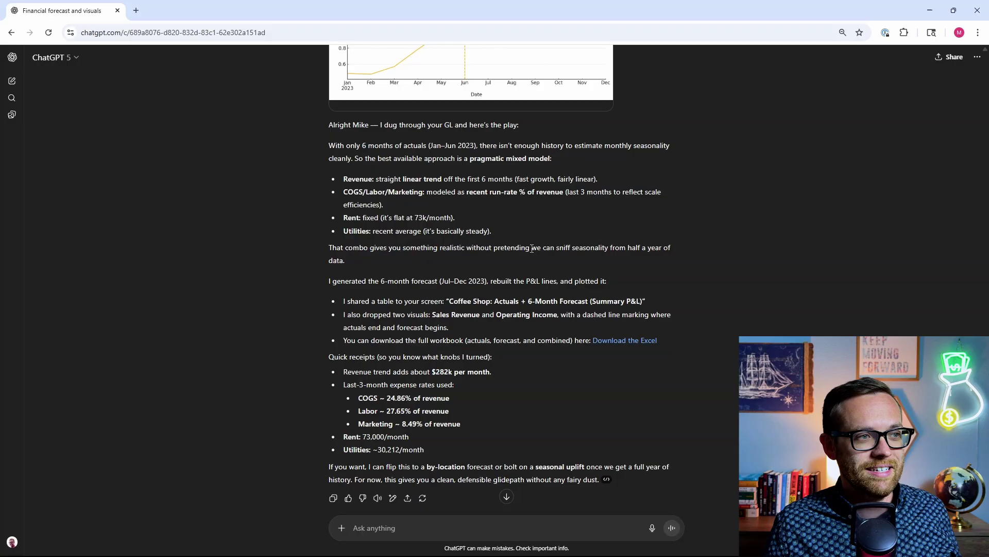
- Highlight the quick receipts text, then select 'forecast' to bring up the Ask ChatGPT popup
scroll(473, 215, "down", 1)
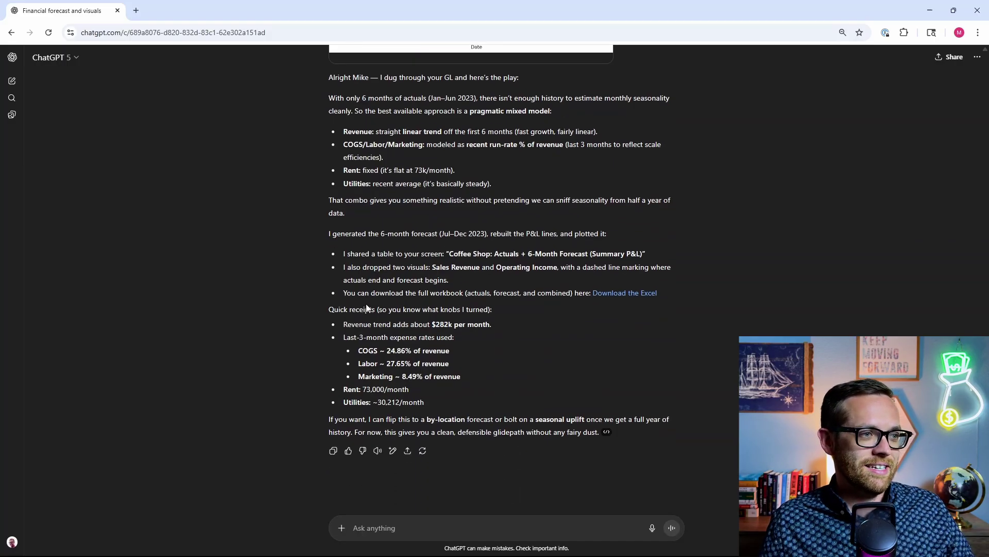
left_click_drag(372, 322, 469, 400)
double_click(481, 420)
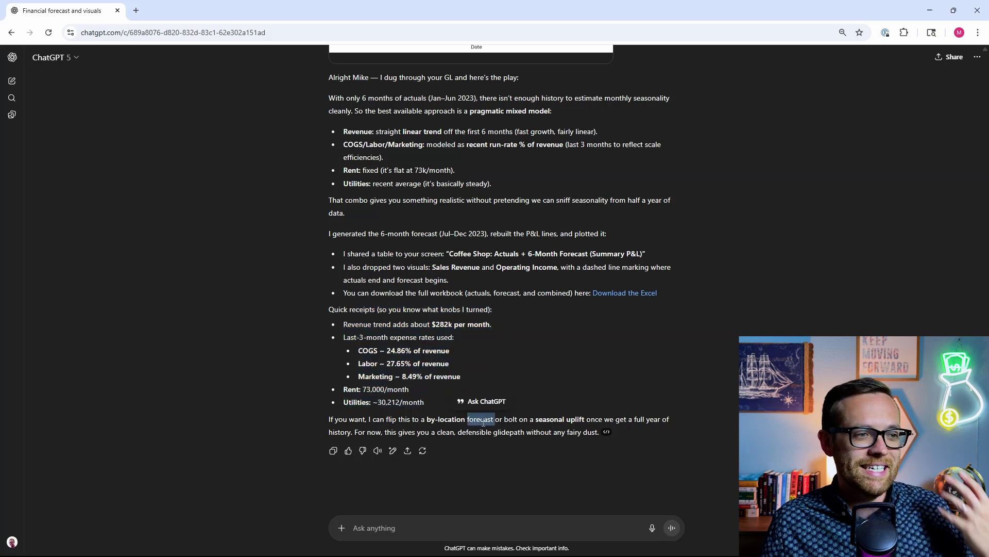